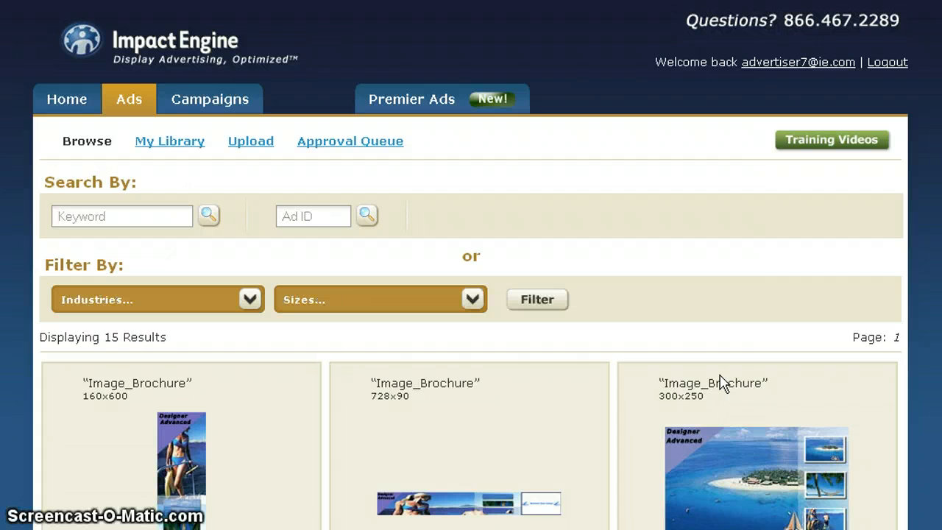
# Add the 300x250 Multi_Image_Rotation ad template to the library and open it for editing
pyautogui.scroll(-7, 471, 294)
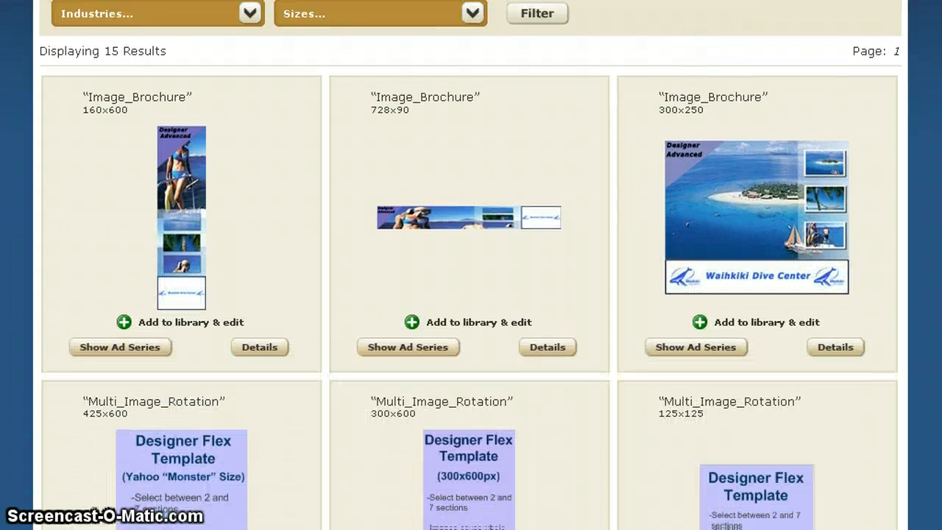
pyautogui.scroll(-4, 471, 265)
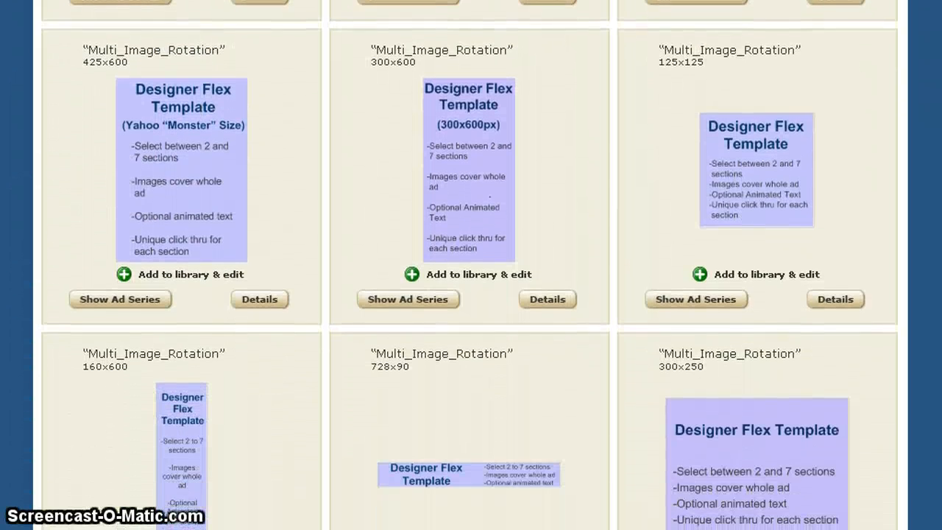
pyautogui.scroll(2, 471, 265)
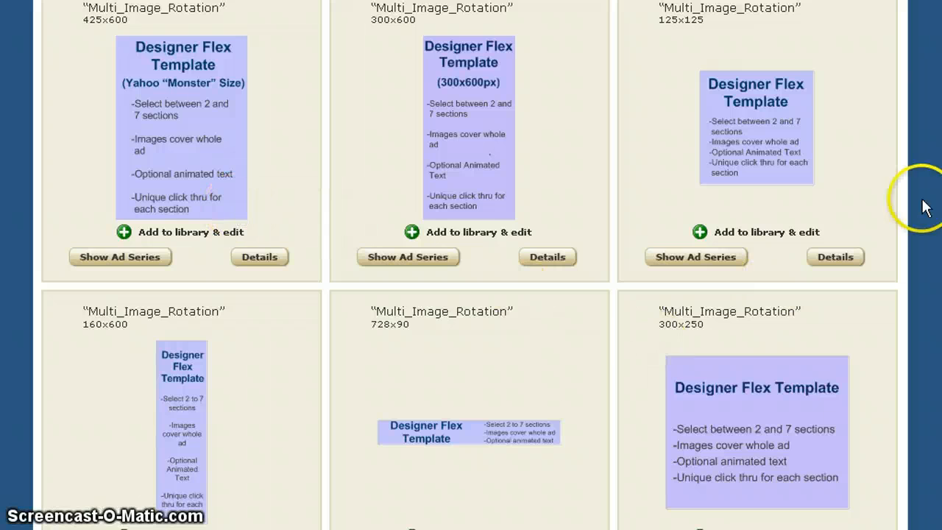
pyautogui.scroll(-3, 469, 265)
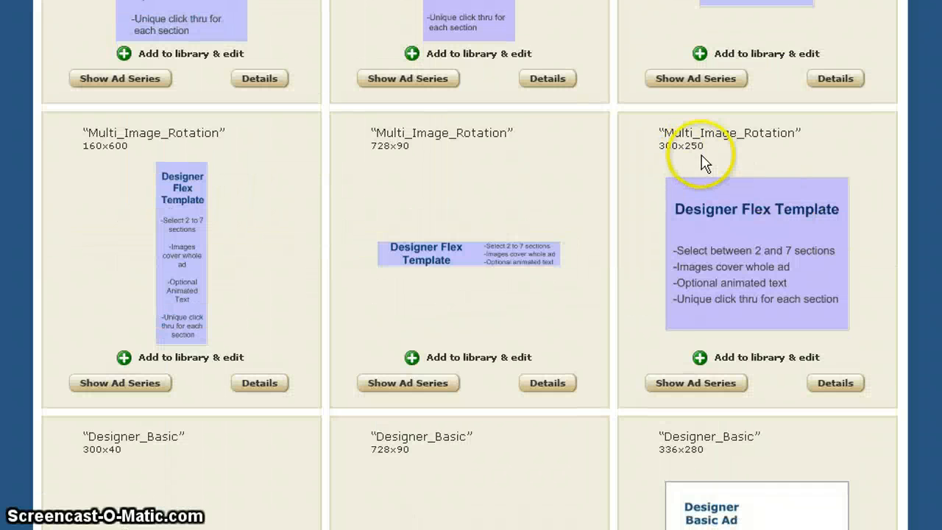
pyautogui.click(764, 349)
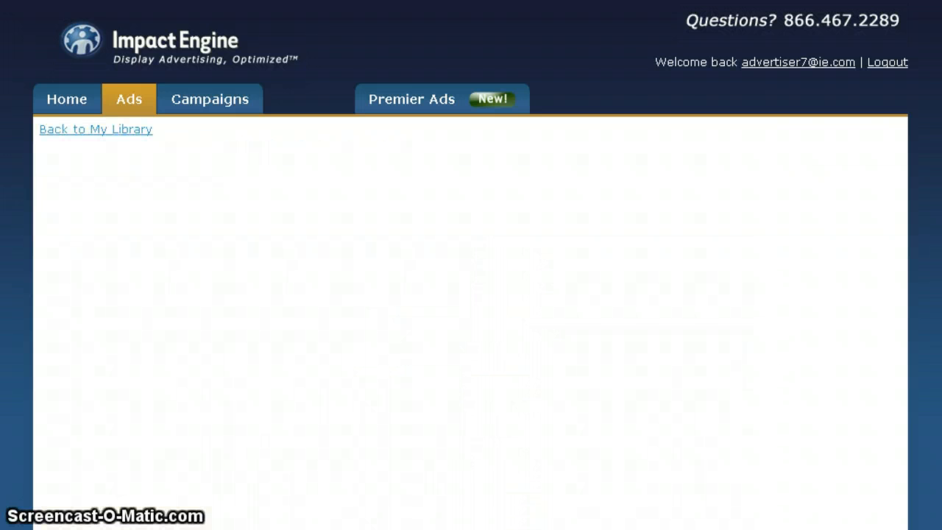
# Review the ad's text fields through the closing headline, and preview the ad's image rotation with its current captions
pyautogui.scroll(-3, 471, 323)
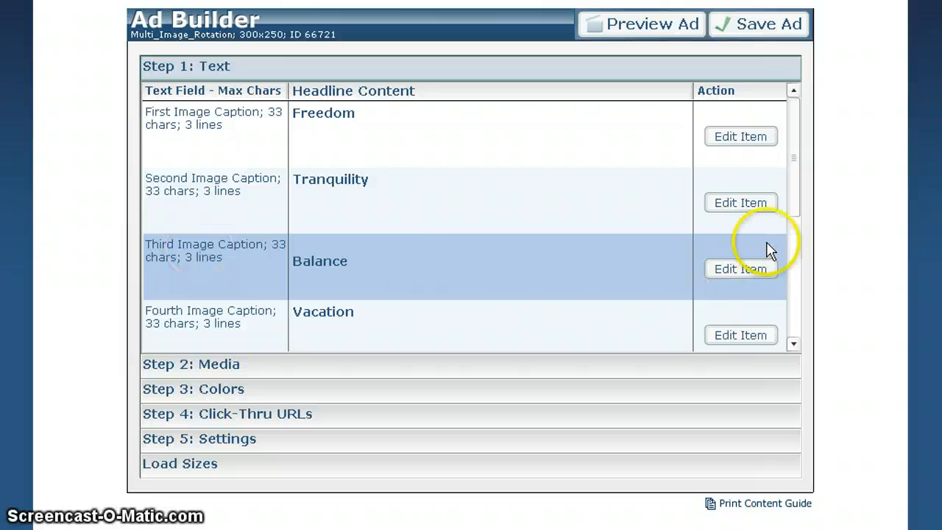
pyautogui.moveTo(786, 195); pyautogui.dragTo(794, 329)
pyautogui.click(228, 257)
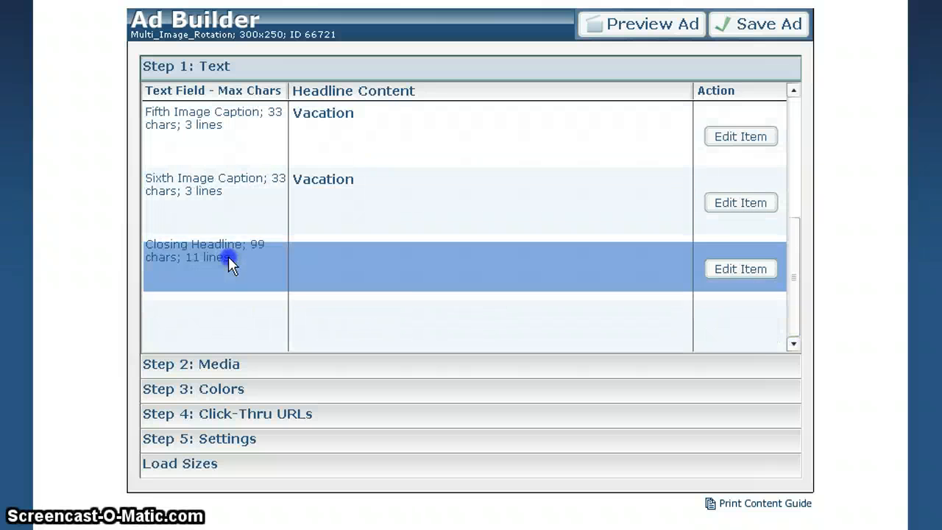
pyautogui.click(402, 261)
pyautogui.moveTo(799, 290); pyautogui.dragTo(804, 121)
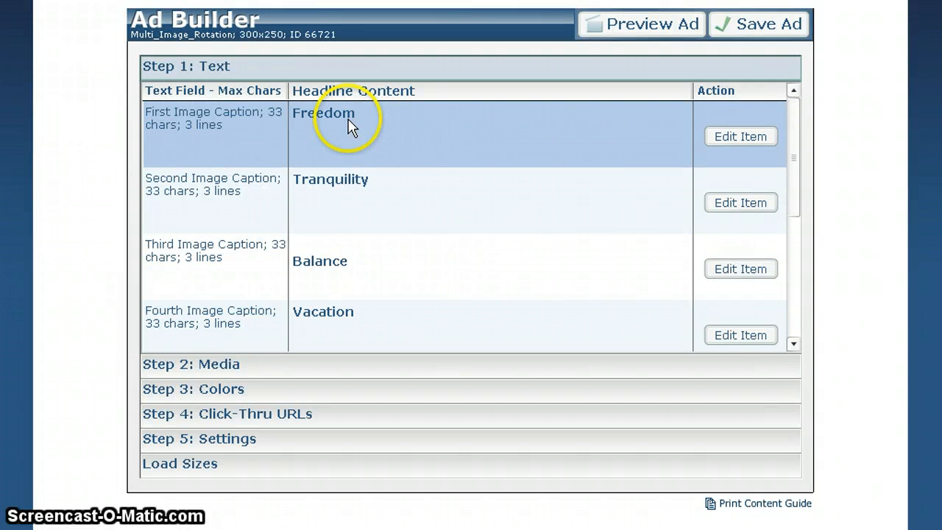
pyautogui.click(651, 27)
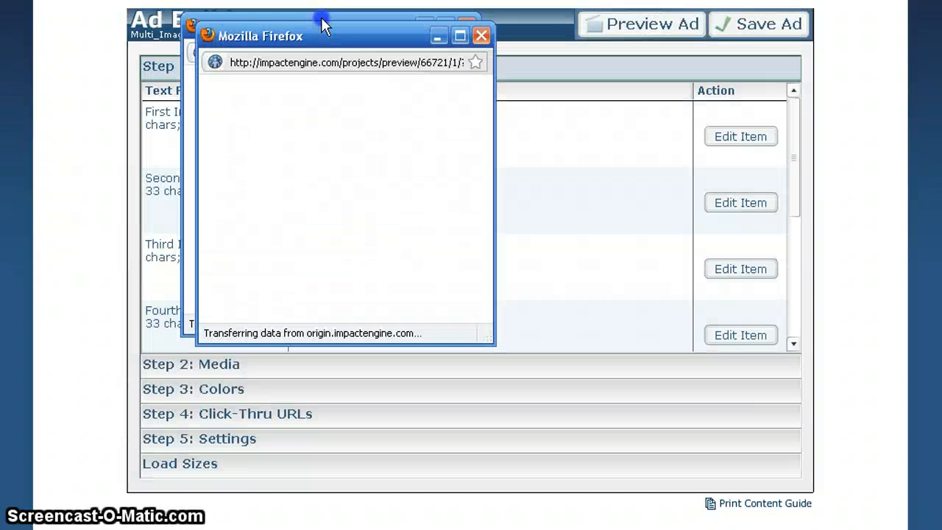
pyautogui.moveTo(322, 21); pyautogui.dragTo(435, 85)
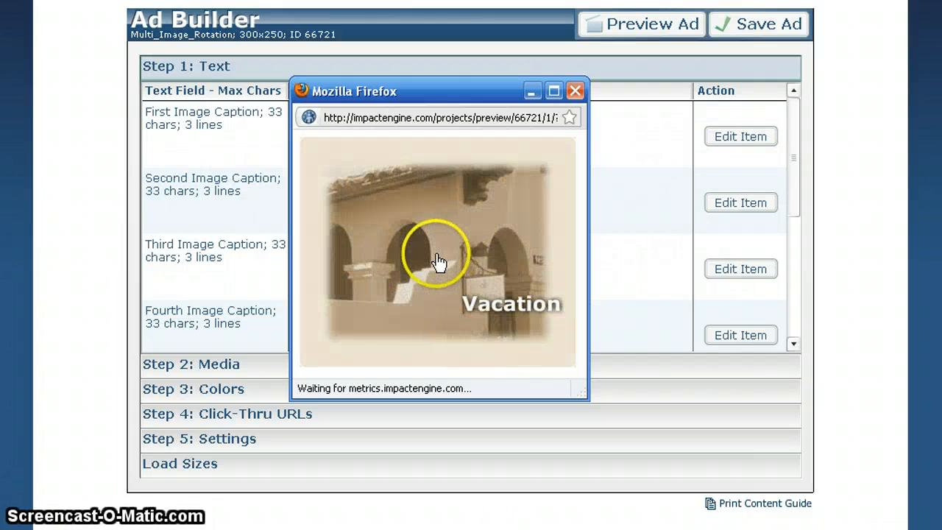
pyautogui.click(346, 235)
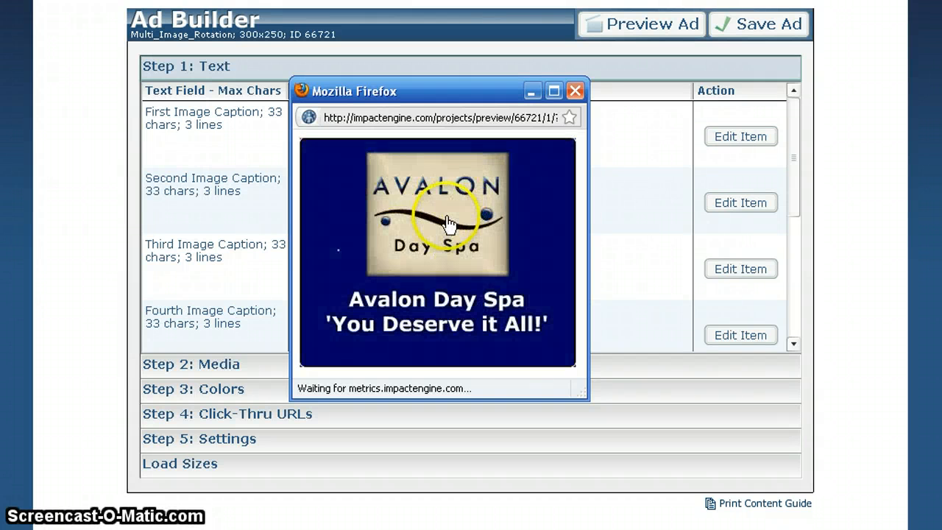
pyautogui.click(574, 91)
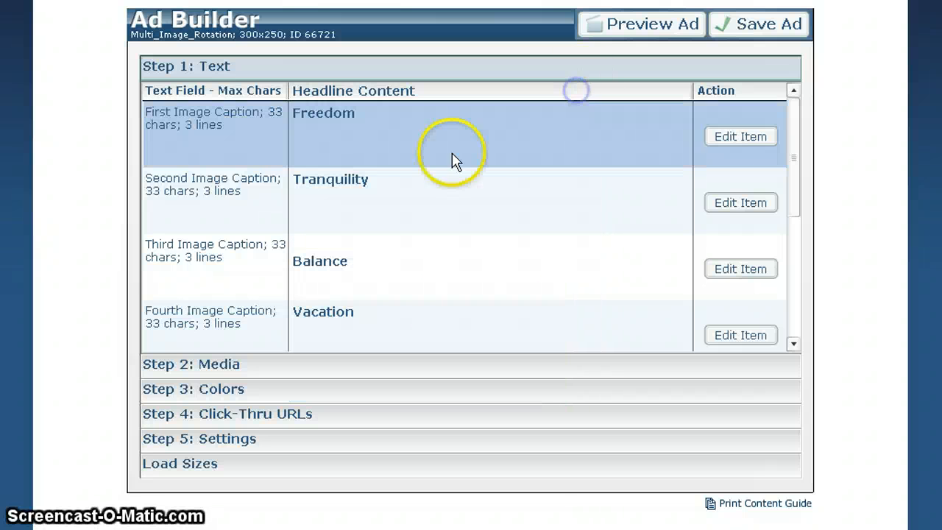
# Set the first image caption to "Freedom just about all the text we want" and preview the ad
pyautogui.click(414, 129)
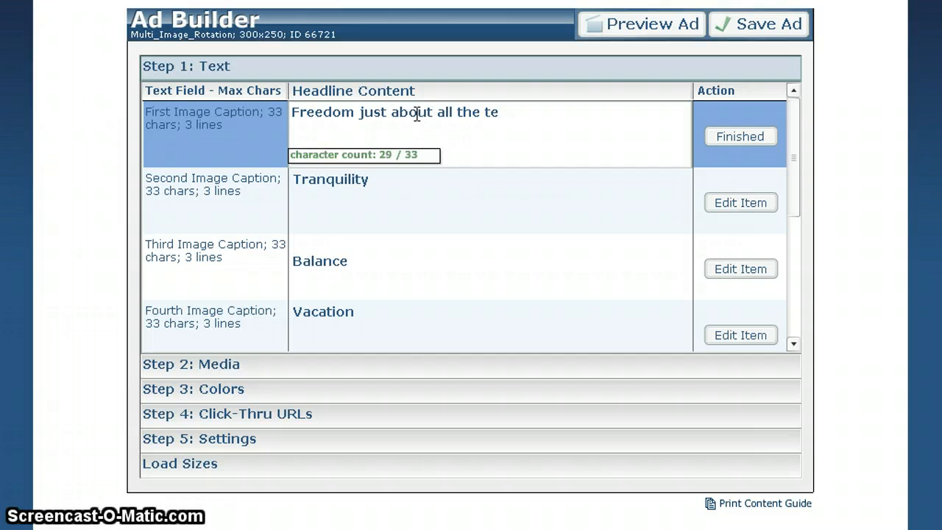
pyautogui.write('we want')
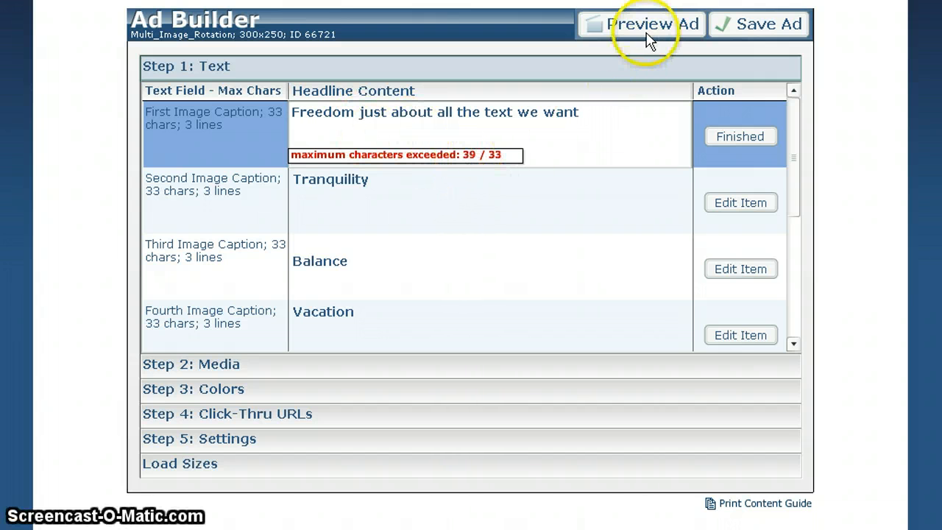
pyautogui.click(736, 24)
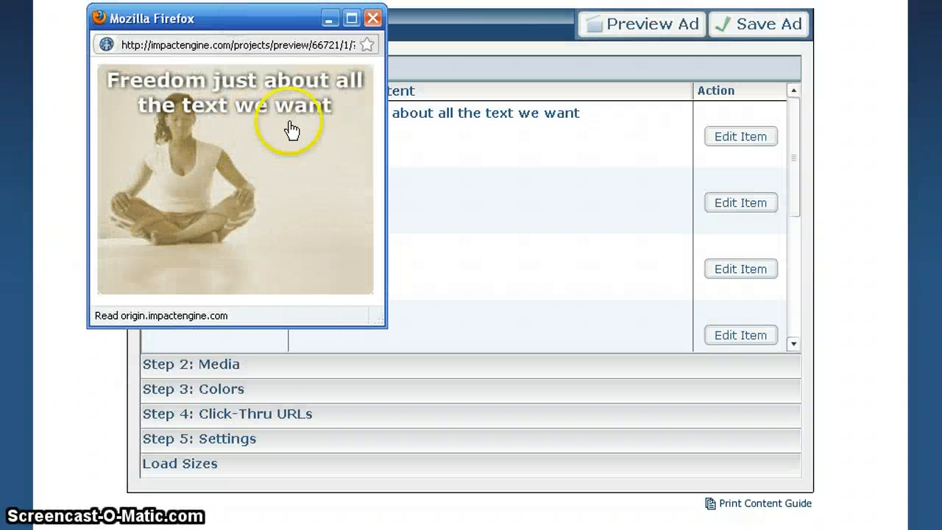
pyautogui.click(371, 18)
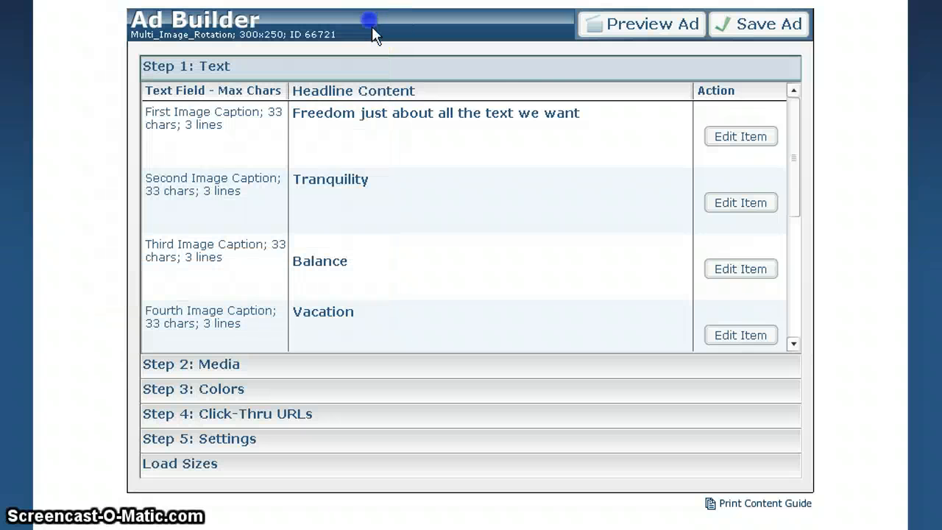
# Duplicate the whole text of the first image caption at its end and preview how the longer caption fits
pyautogui.click(545, 105)
pyautogui.moveTo(582, 111); pyautogui.dragTo(475, 112)
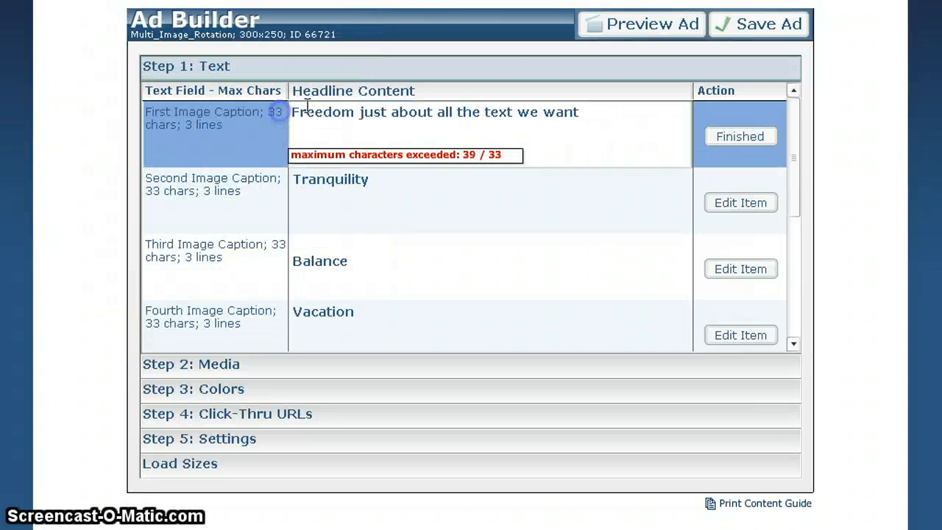
pyautogui.moveTo(294, 107); pyautogui.dragTo(575, 109)
pyautogui.hotkey('ctrl', 'c')
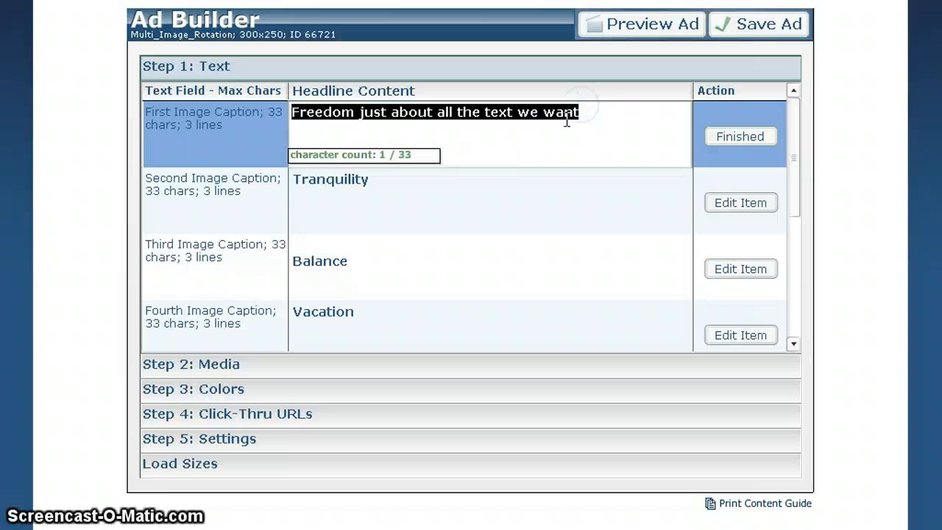
pyautogui.click(582, 107)
pyautogui.hotkey('ctrl', 'v')
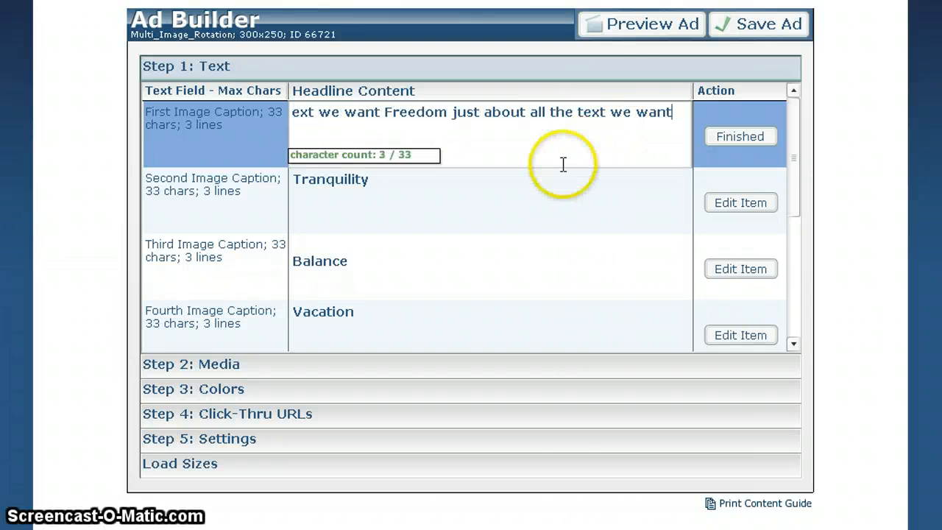
pyautogui.click(614, 24)
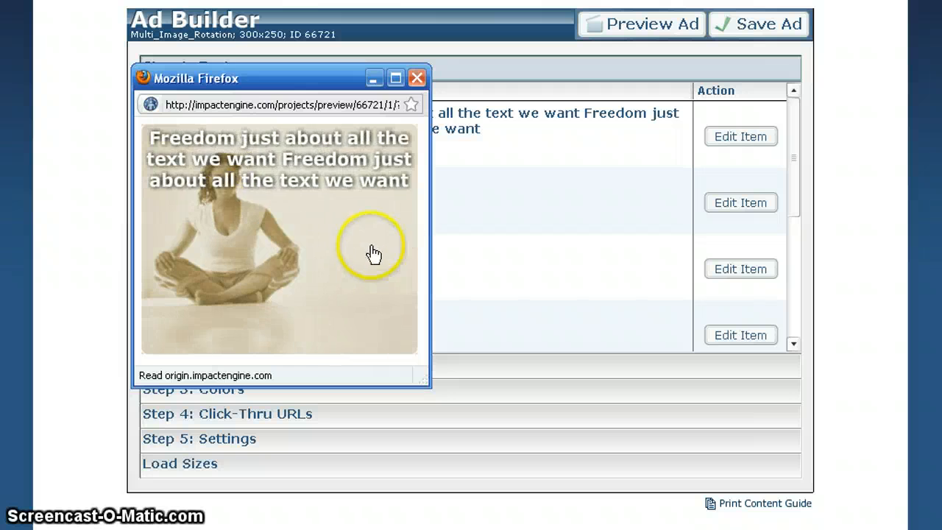
pyautogui.click(417, 78)
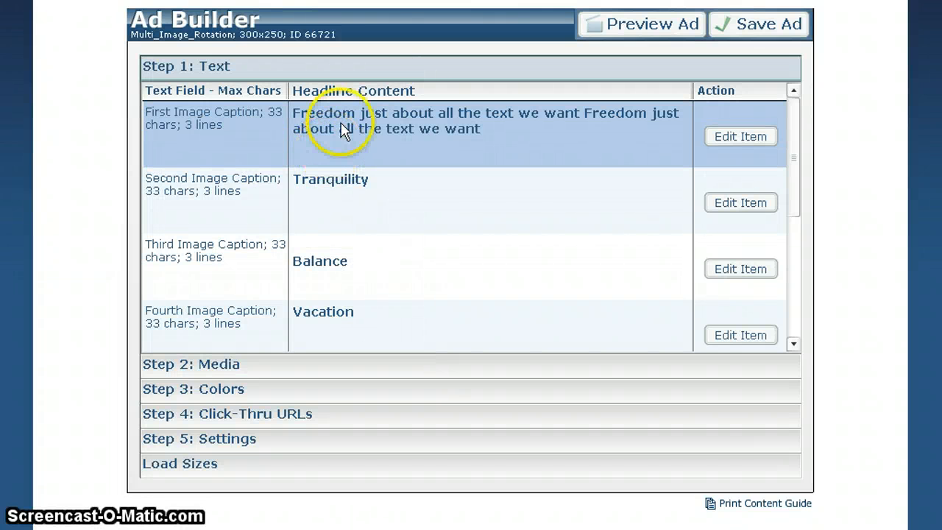
# Clear the first image caption and preview the ad
pyautogui.click(341, 121)
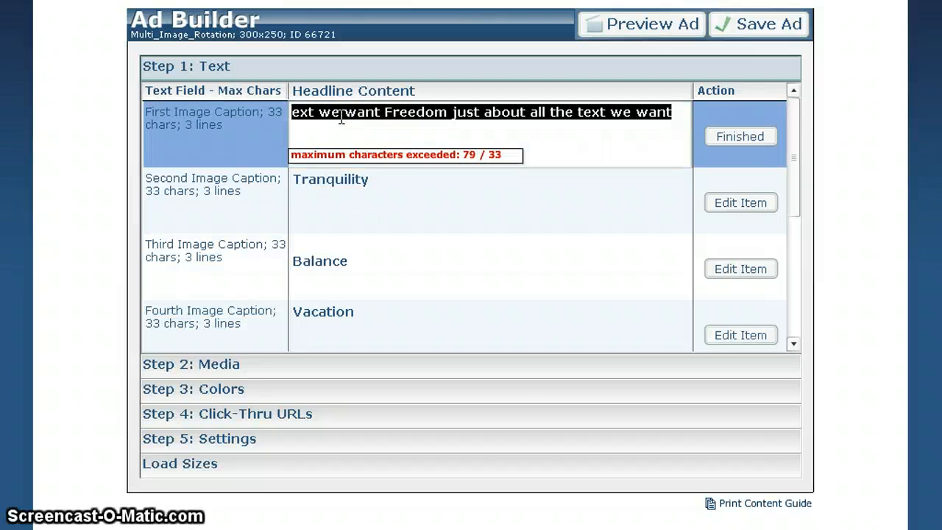
pyautogui.press('BackSpace')
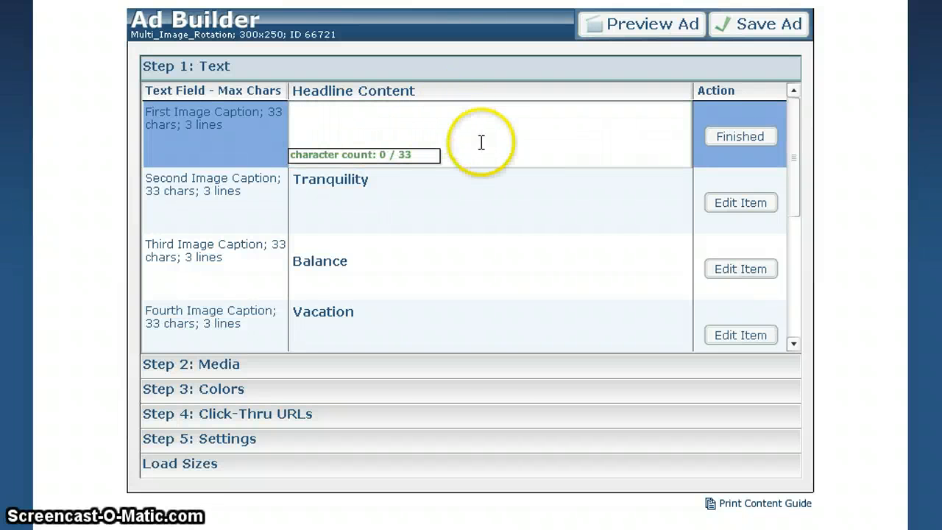
pyautogui.click(631, 22)
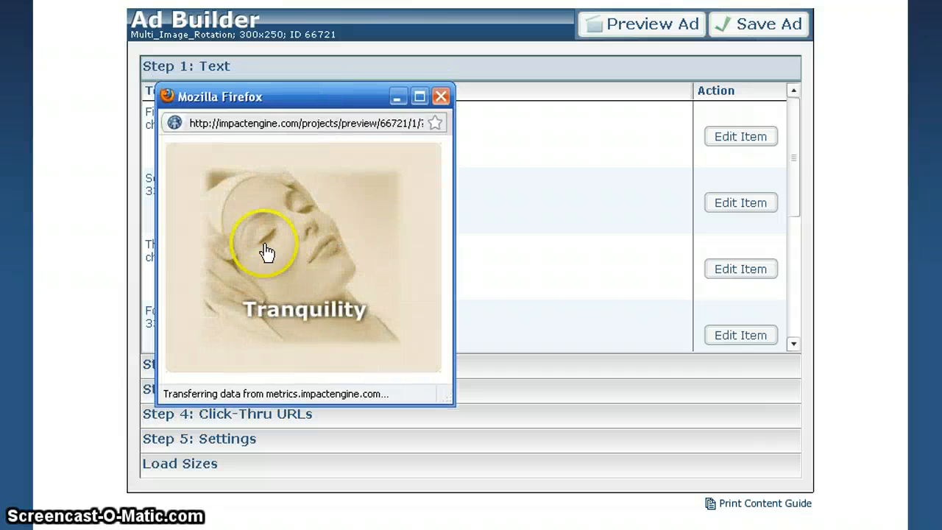
pyautogui.click(440, 97)
# Clear the second image caption and preview the ad without it
pyautogui.click(410, 209)
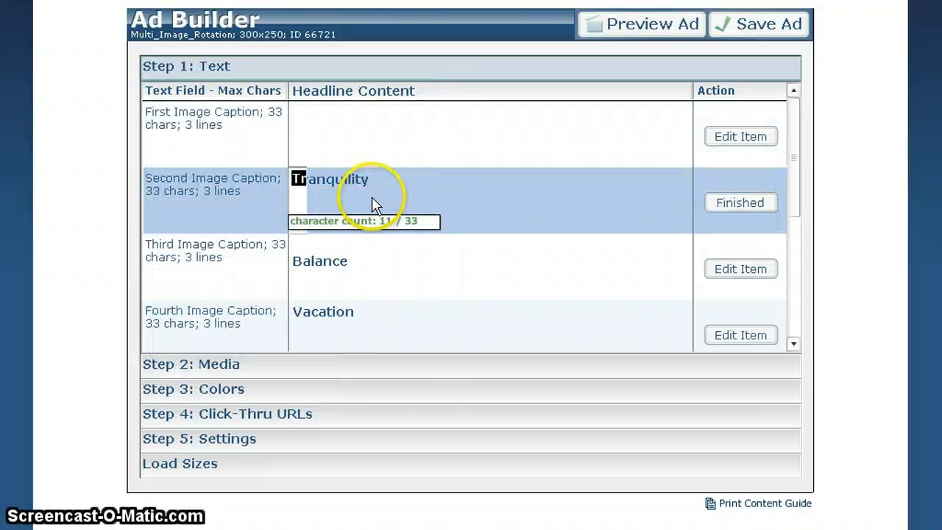
pyautogui.hotkey('ctrl', 'a')
pyautogui.press('BackSpace')
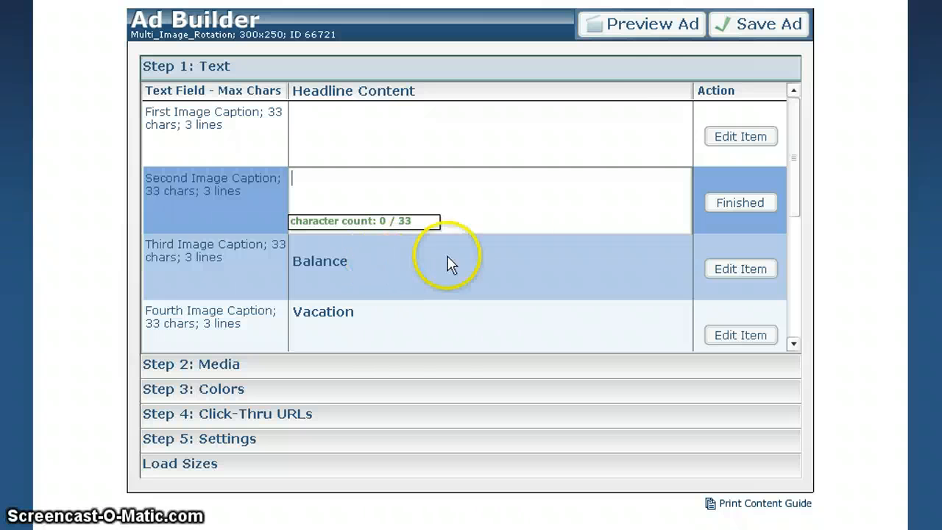
pyautogui.click(642, 25)
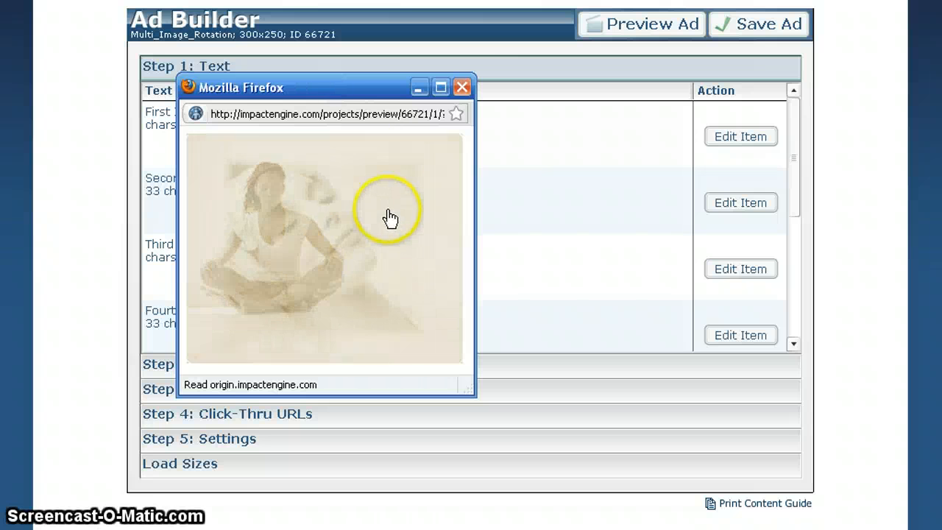
pyautogui.click(461, 87)
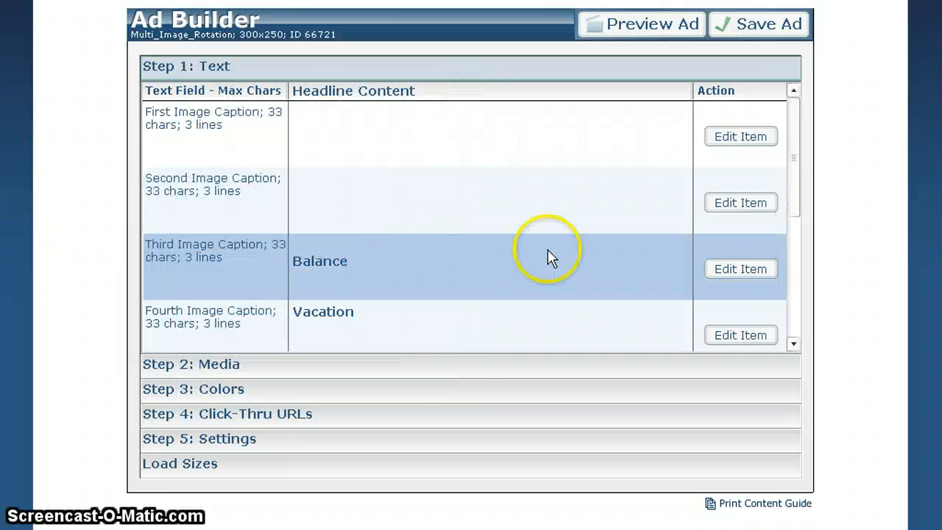
# Review the ad's media list from the first image to the final image, including required dimensions and formats
pyautogui.click(432, 362)
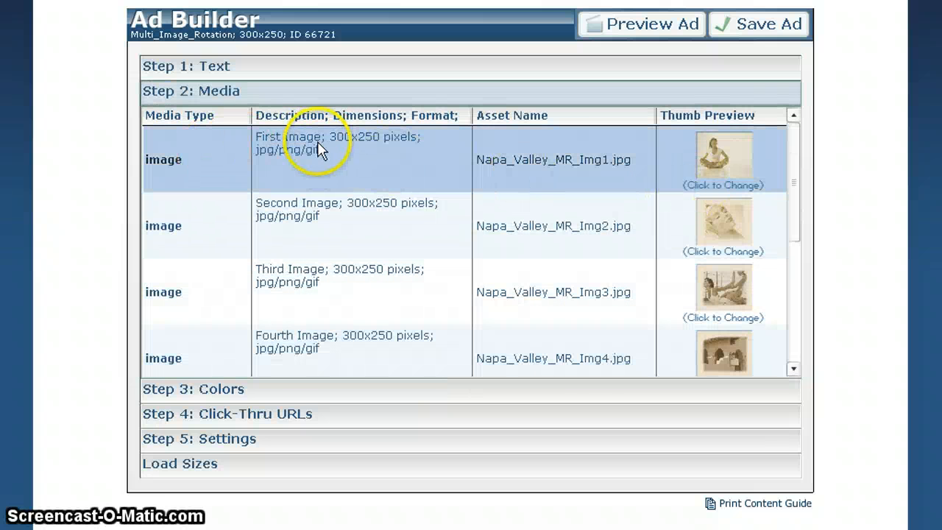
pyautogui.moveTo(795, 179); pyautogui.dragTo(793, 290)
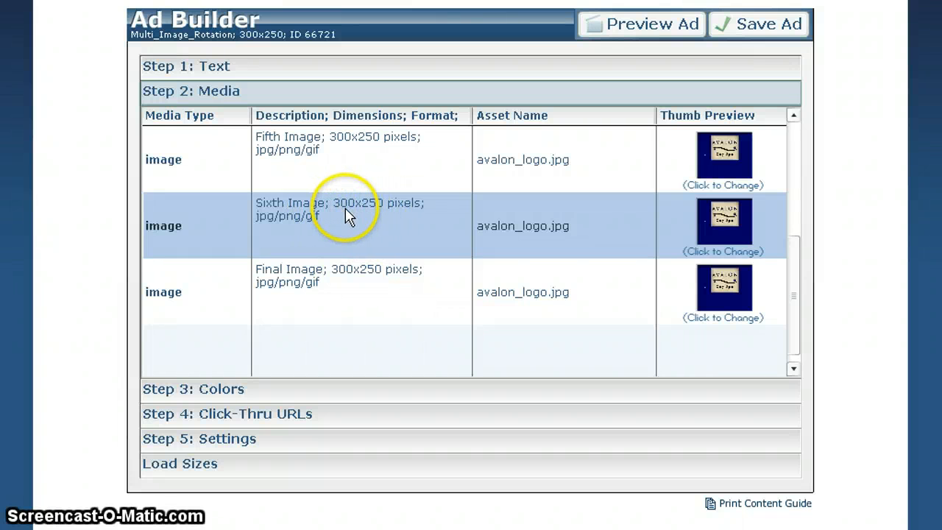
pyautogui.moveTo(792, 305); pyautogui.dragTo(795, 132)
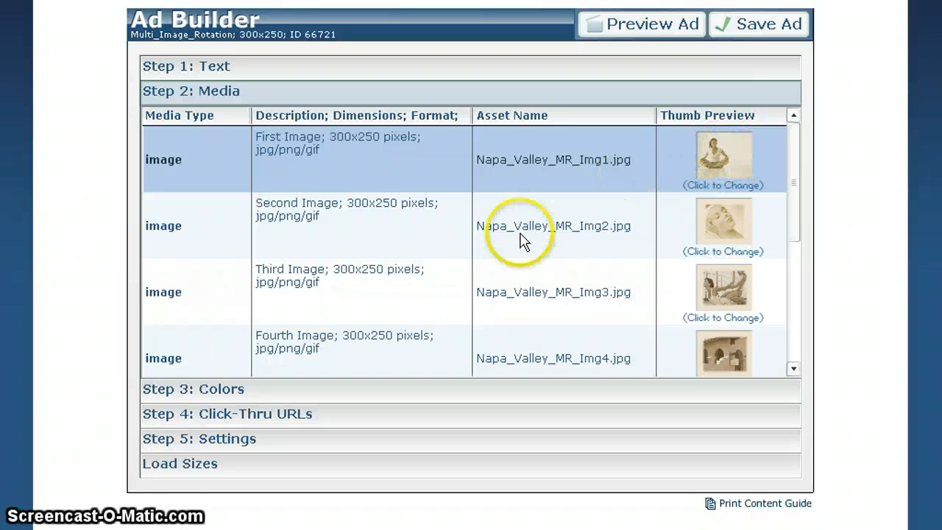
# Set the total amount of sections, not including the final section, to 1 and preview the ad
pyautogui.click(468, 446)
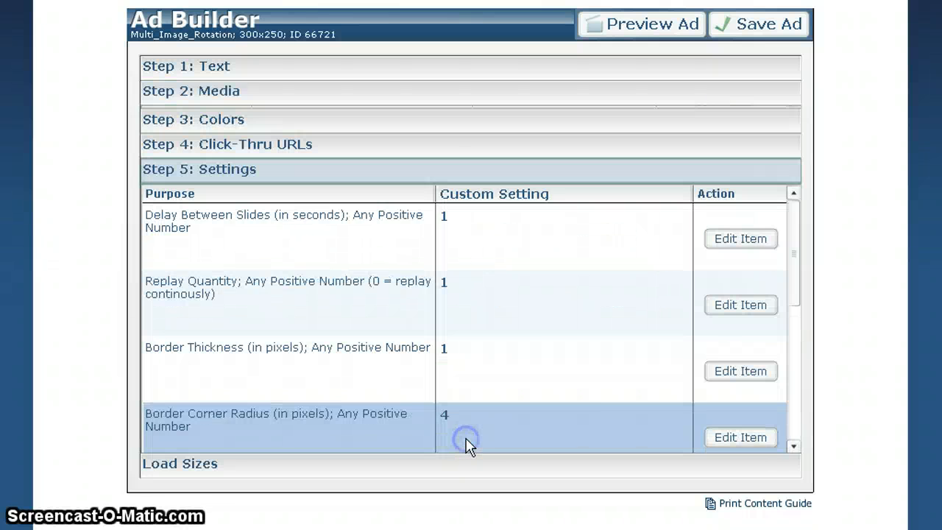
pyautogui.moveTo(799, 270); pyautogui.dragTo(790, 391)
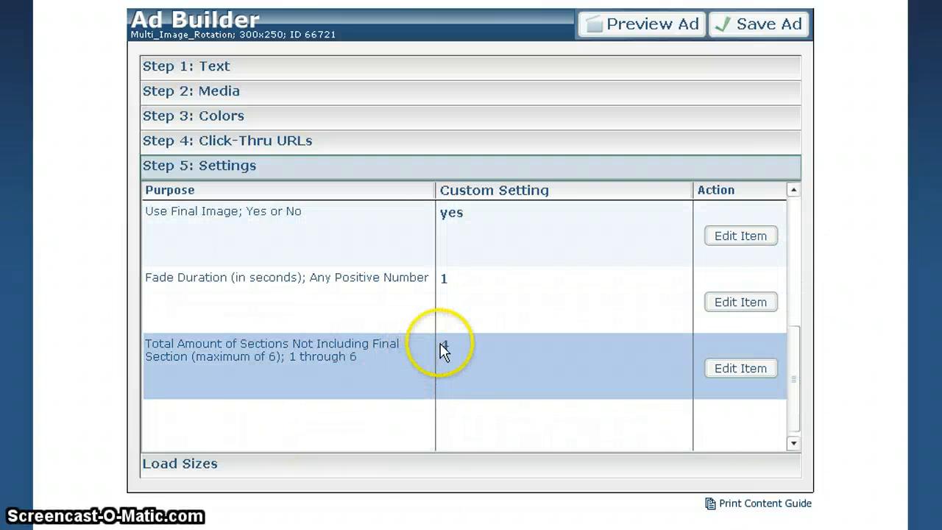
pyautogui.click(458, 352)
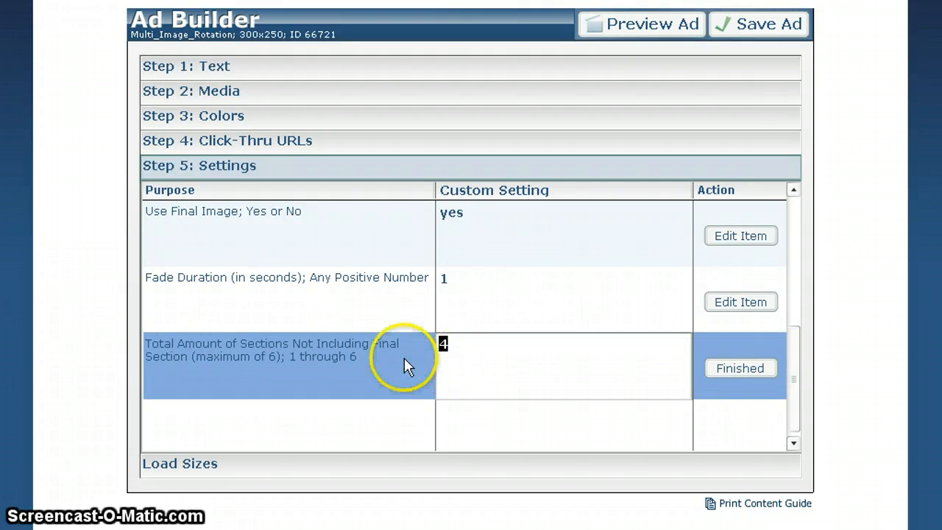
pyautogui.write('1')
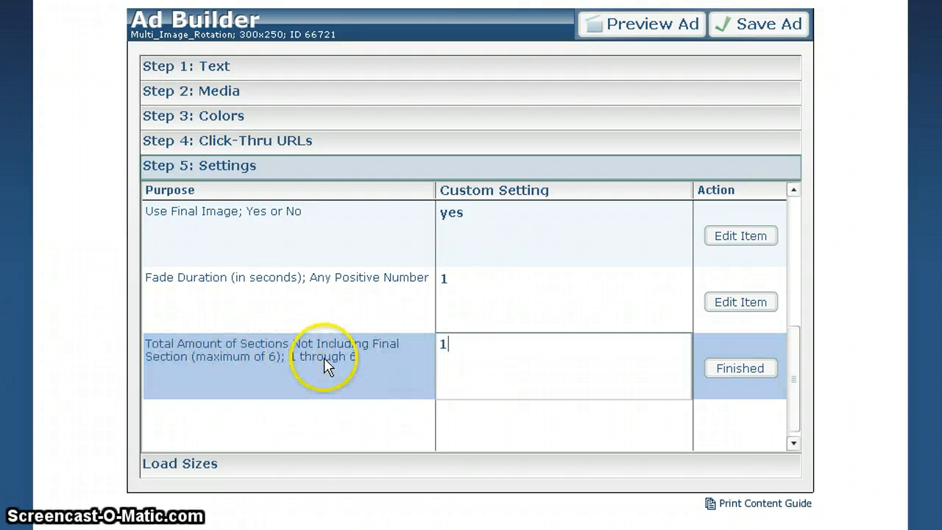
pyautogui.click(653, 26)
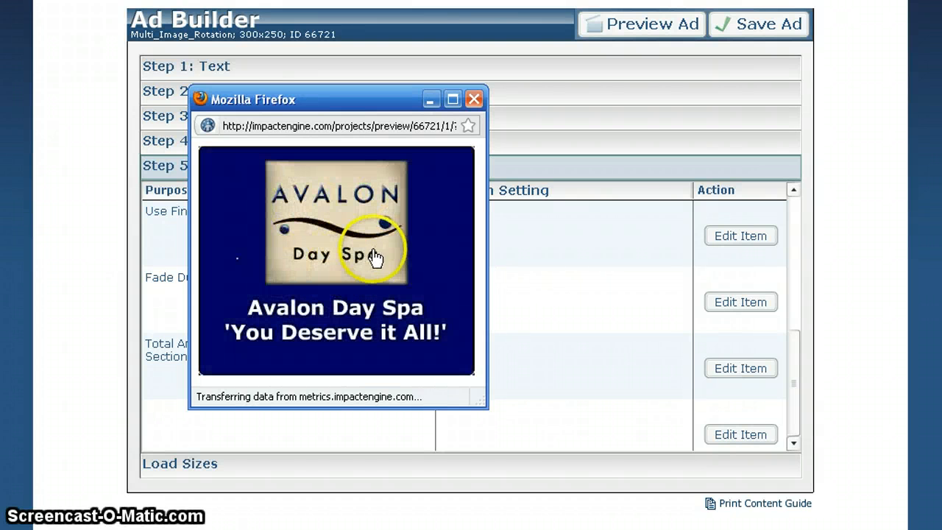
pyautogui.click(474, 98)
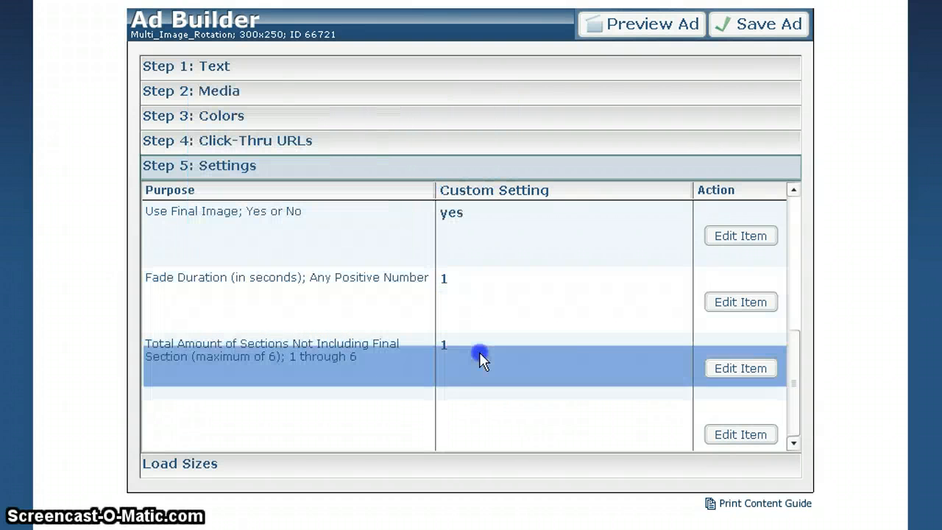
# Set the total amount of sections, not including the final section, to 3 and preview the rotation
pyautogui.click(479, 357)
pyautogui.write('3')
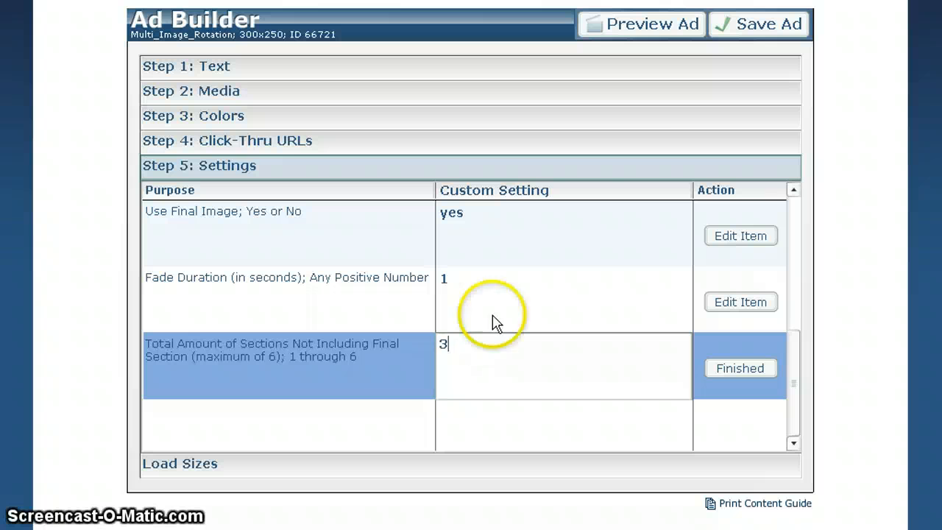
pyautogui.click(665, 27)
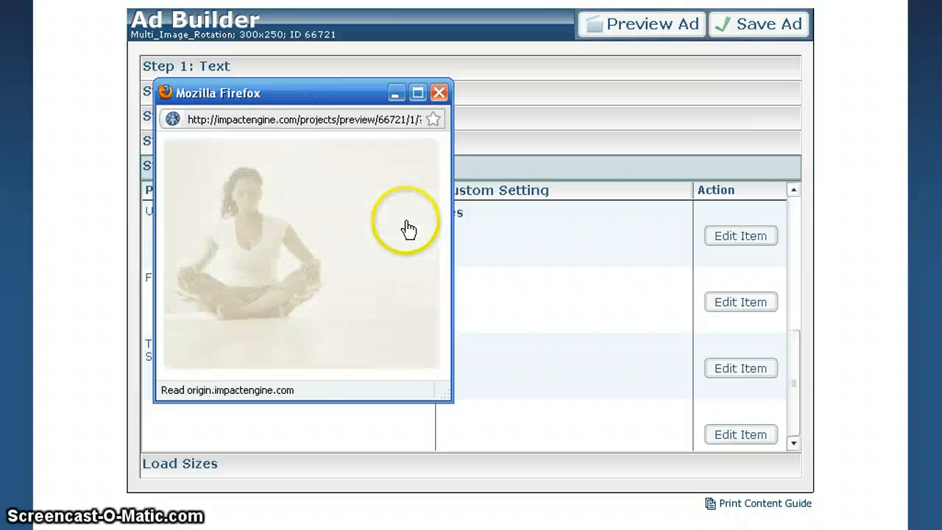
pyautogui.click(421, 225)
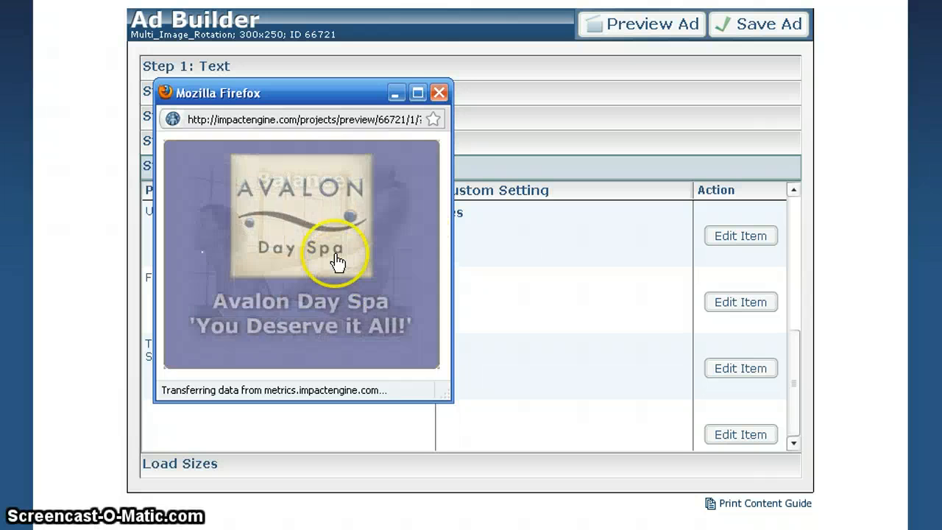
pyautogui.click(438, 93)
# Set the delay between slides to 3 seconds and preview the ad's timing
pyautogui.moveTo(794, 359); pyautogui.dragTo(794, 219)
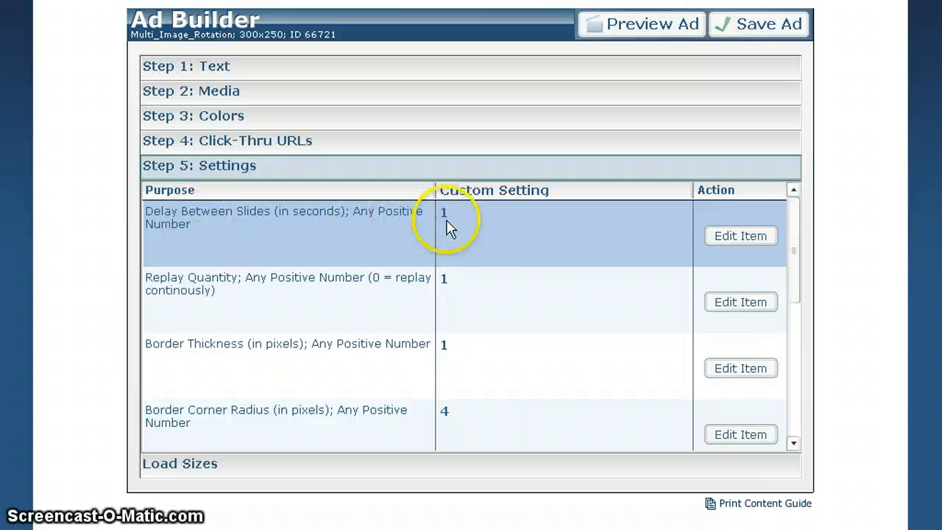
pyautogui.click(489, 225)
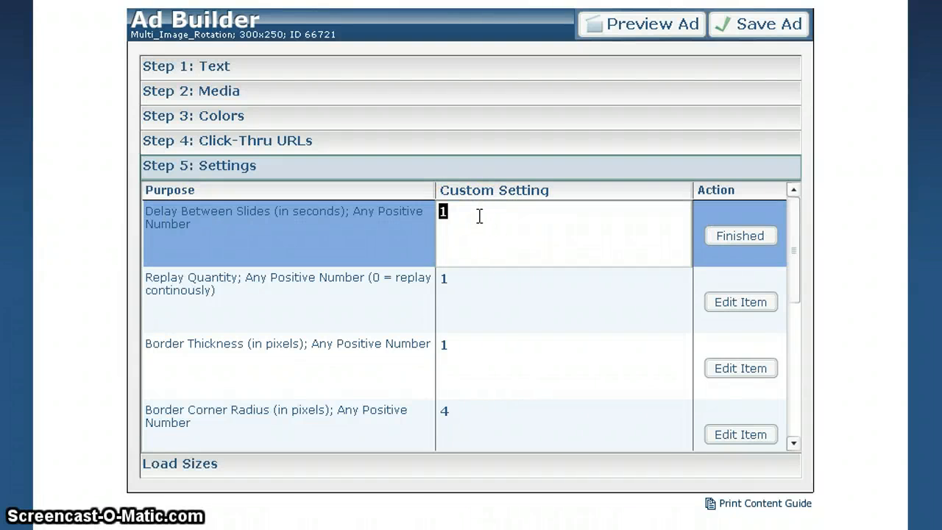
pyautogui.write('3')
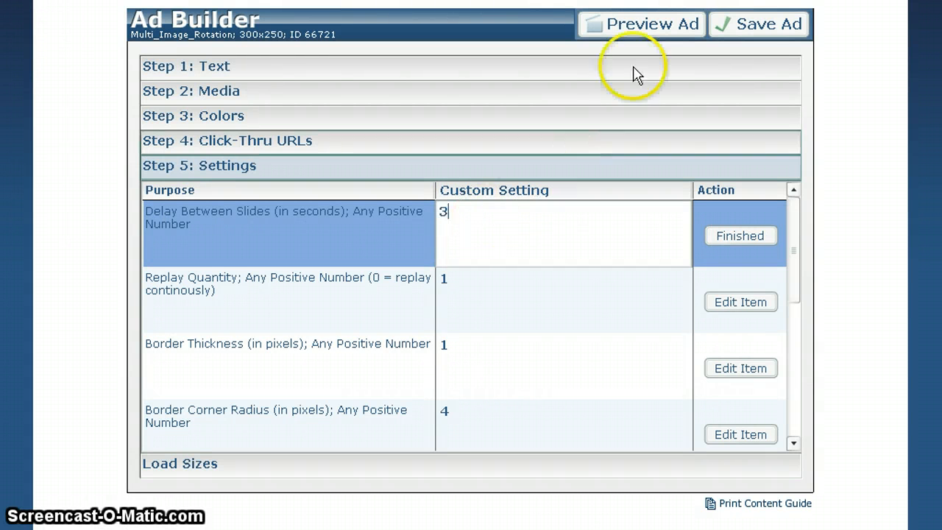
pyautogui.click(624, 22)
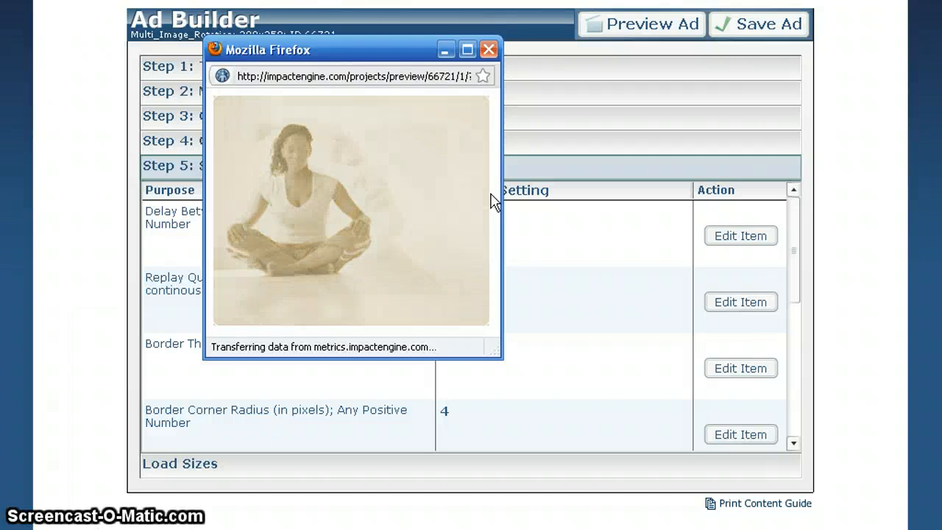
pyautogui.click(489, 49)
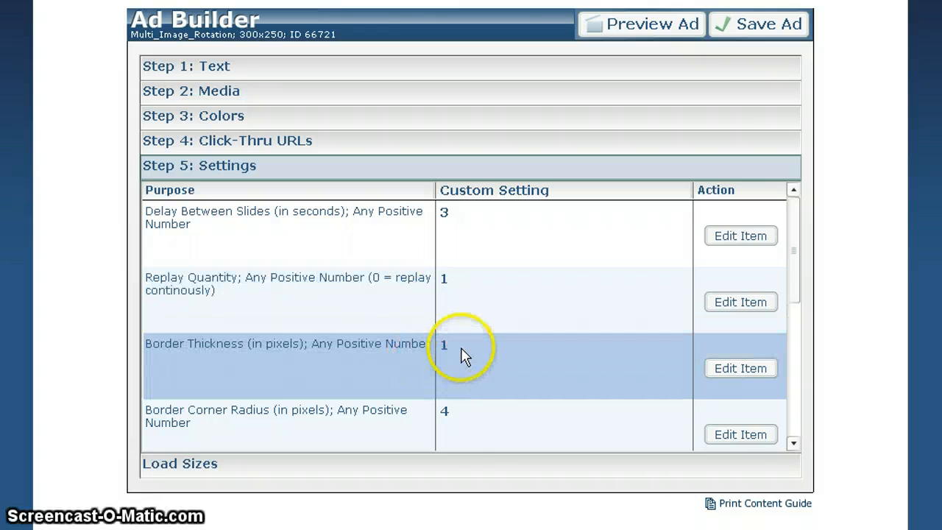
# Set the border corner radius to 0 pixels and check the Show Border setting
pyautogui.click(794, 443)
pyautogui.click(548, 297)
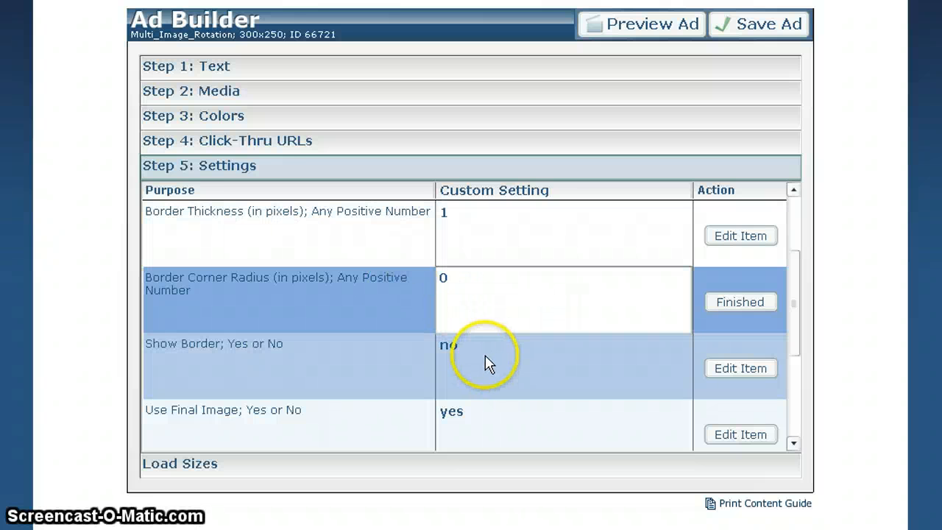
pyautogui.click(464, 371)
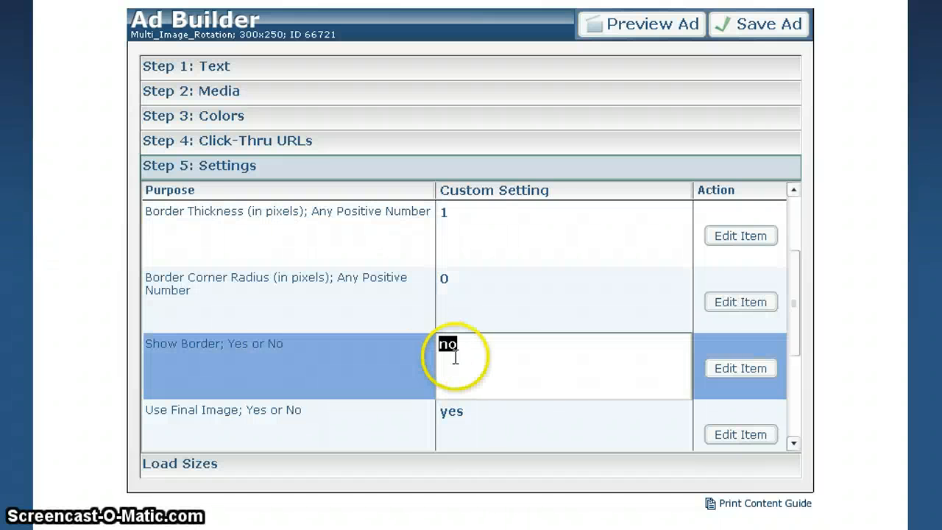
pyautogui.click(793, 443)
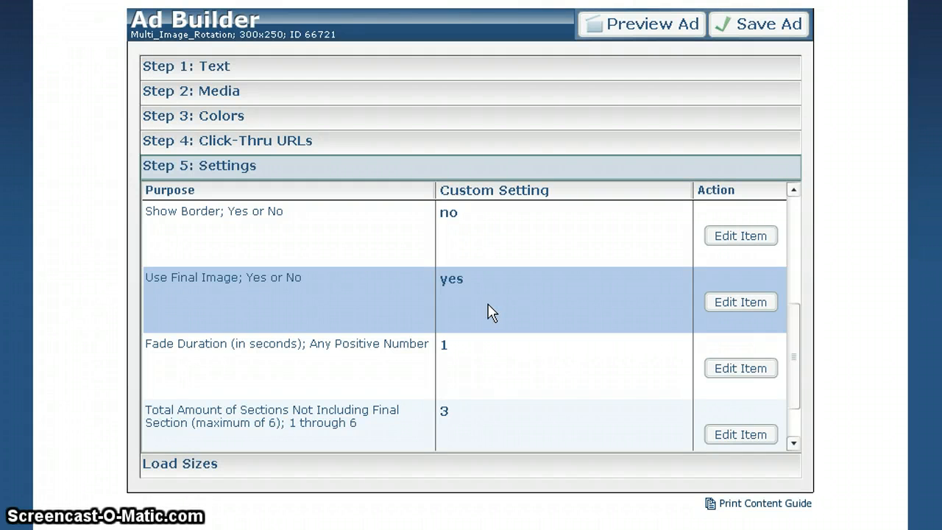
# Set the fade duration to 3 seconds and preview the slide transitions
pyautogui.click(492, 365)
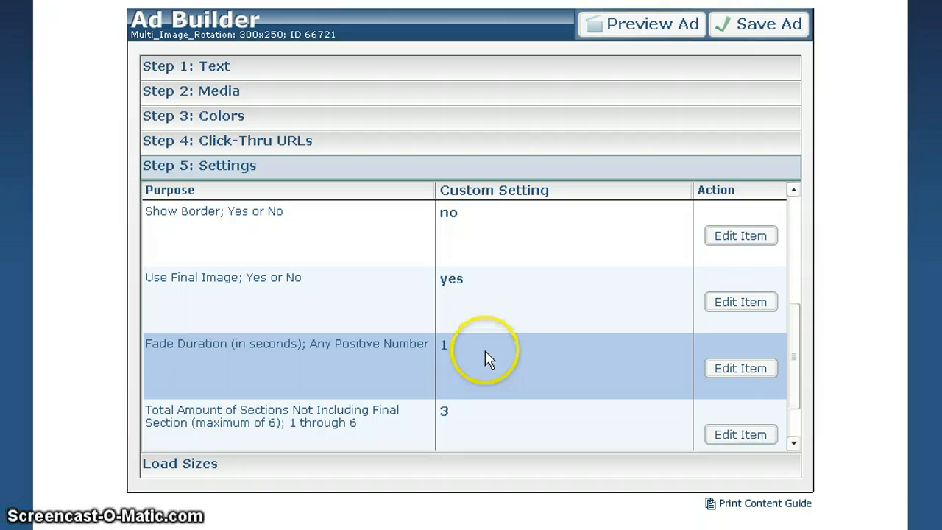
pyautogui.click(486, 353)
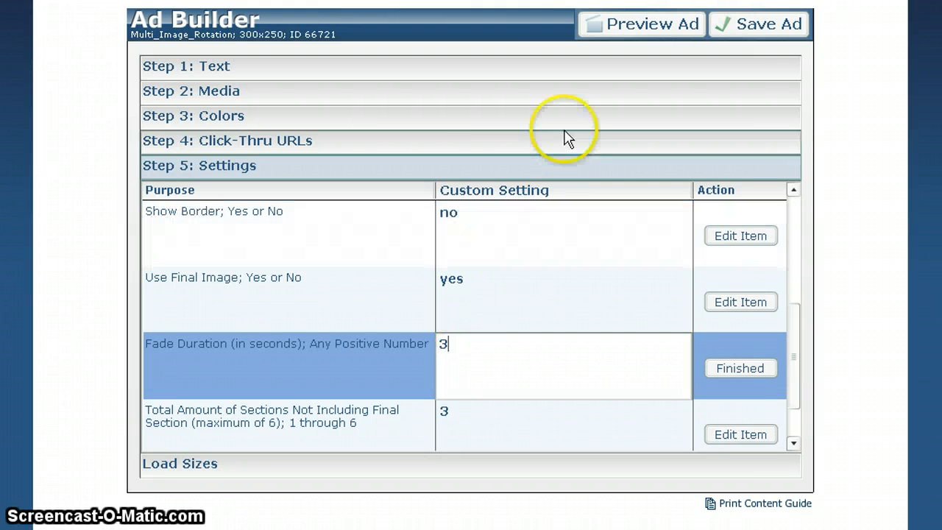
pyautogui.click(641, 27)
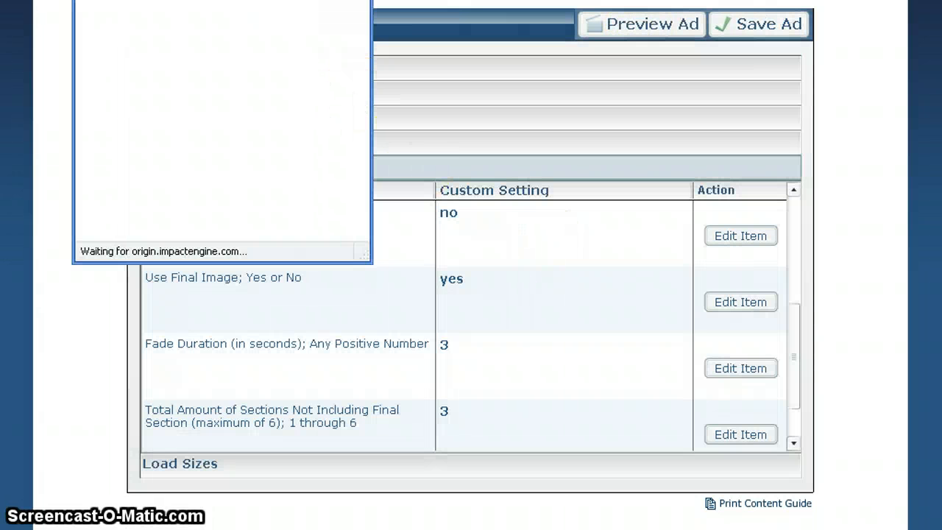
pyautogui.moveTo(270, 0); pyautogui.dragTo(393, 81)
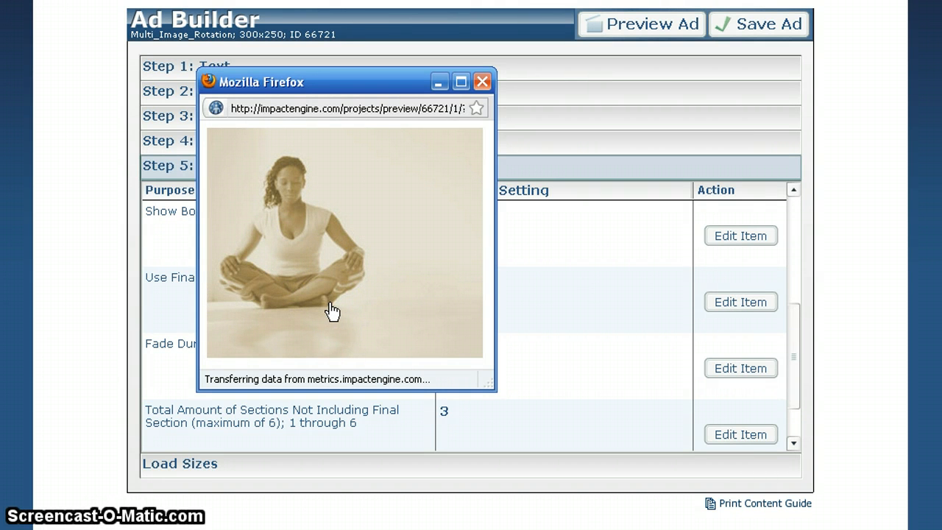
pyautogui.click(322, 299)
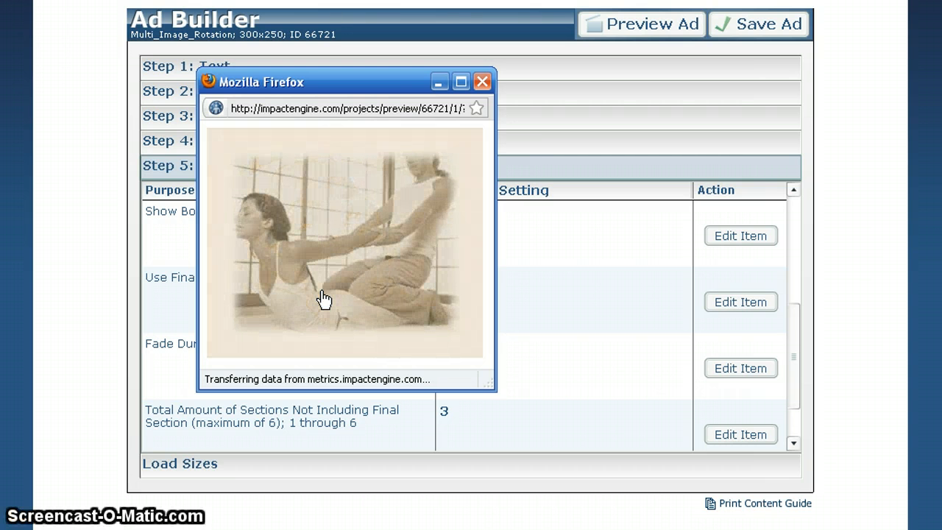
pyautogui.click(324, 299)
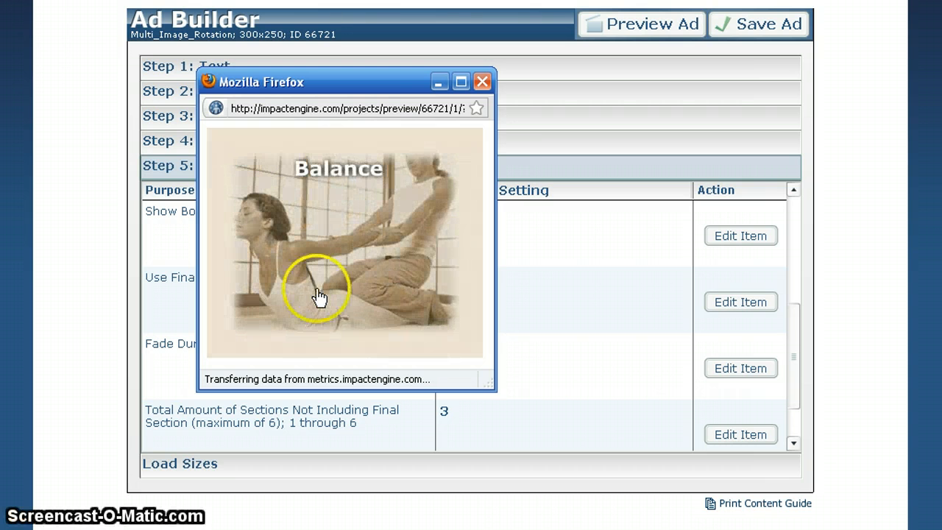
pyautogui.click(482, 82)
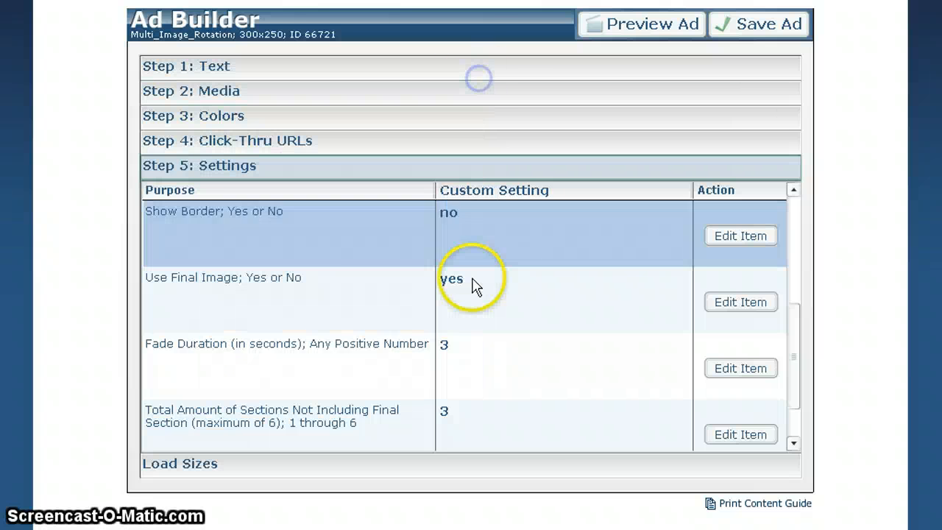
# Set the final headline background color to red (0xFF0000) and the first image caption color to brown (0x993300)
pyautogui.click(798, 443)
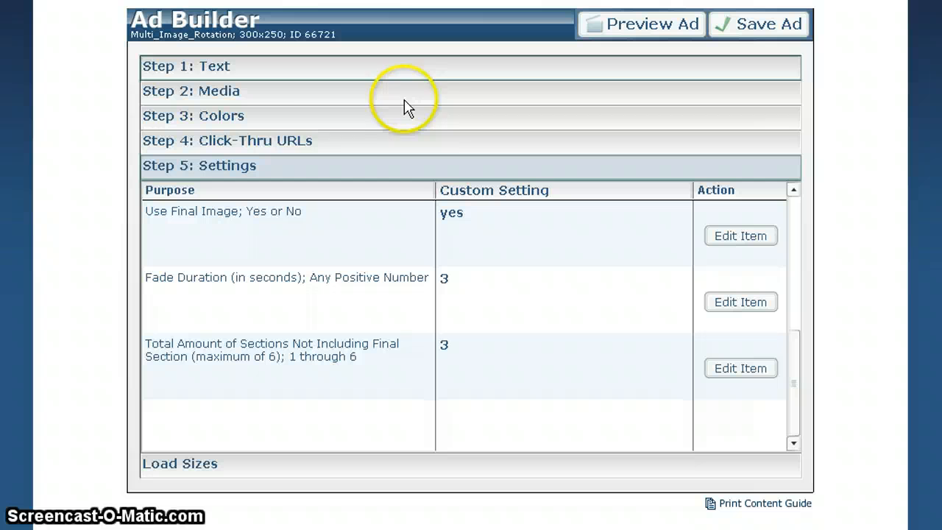
pyautogui.click(309, 118)
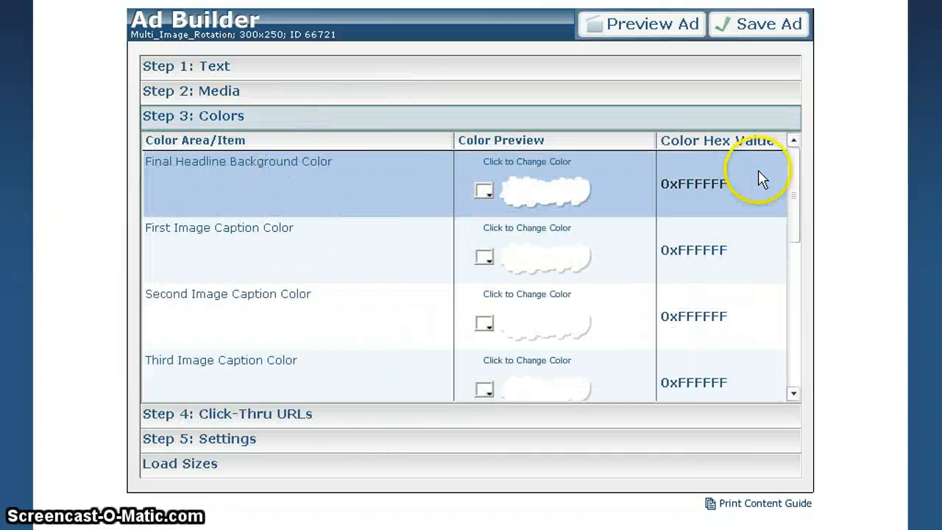
pyautogui.moveTo(794, 178); pyautogui.dragTo(795, 252)
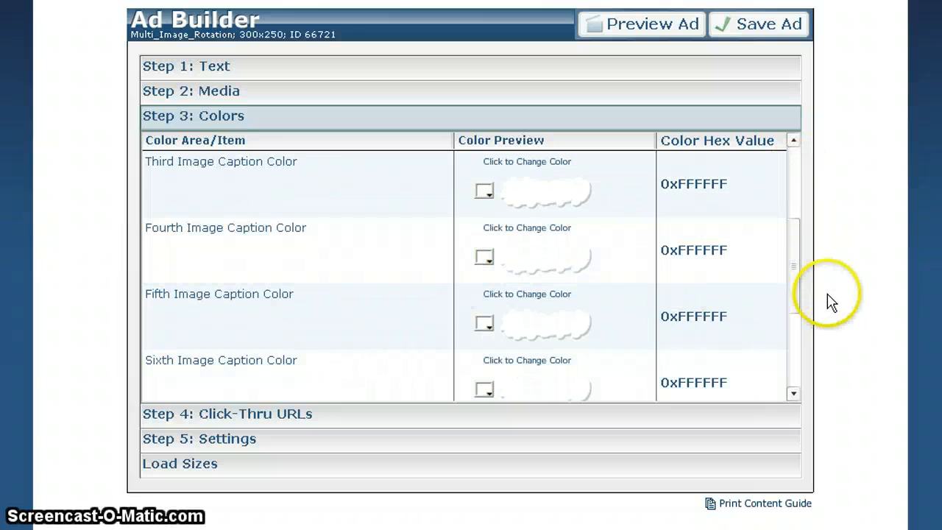
pyautogui.moveTo(795, 262); pyautogui.dragTo(794, 178)
pyautogui.click(563, 198)
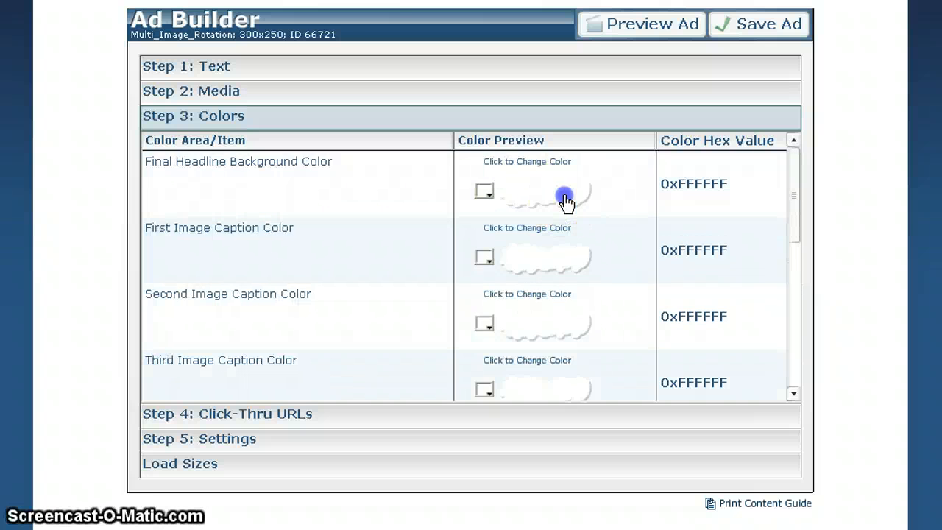
pyautogui.click(498, 317)
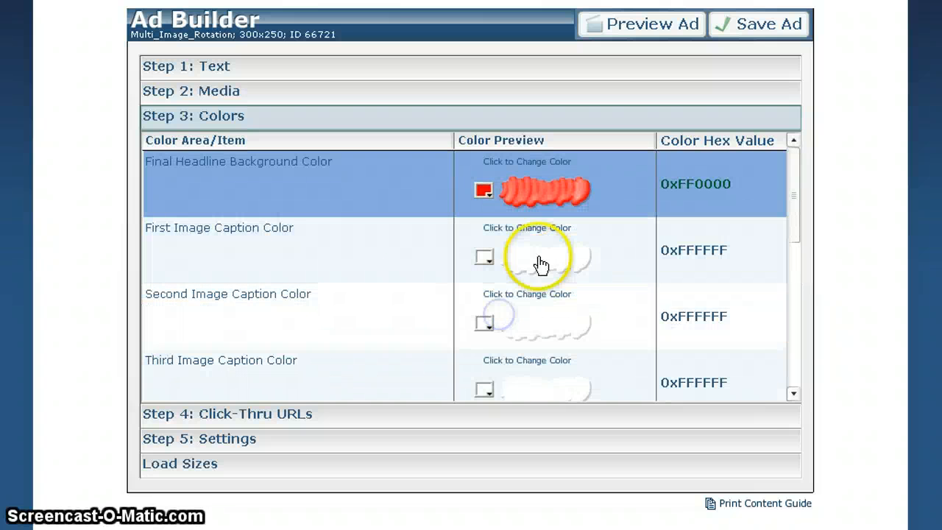
pyautogui.click(538, 255)
pyautogui.click(537, 384)
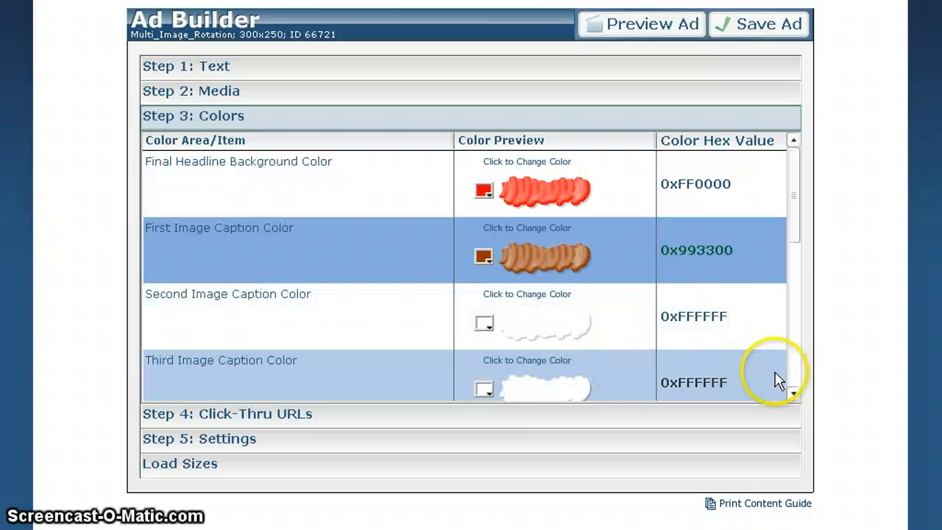
# Review the remaining color items down to the border color and the click-thru URLs of the ad sections
pyautogui.moveTo(794, 221); pyautogui.dragTo(789, 378)
pyautogui.click(423, 322)
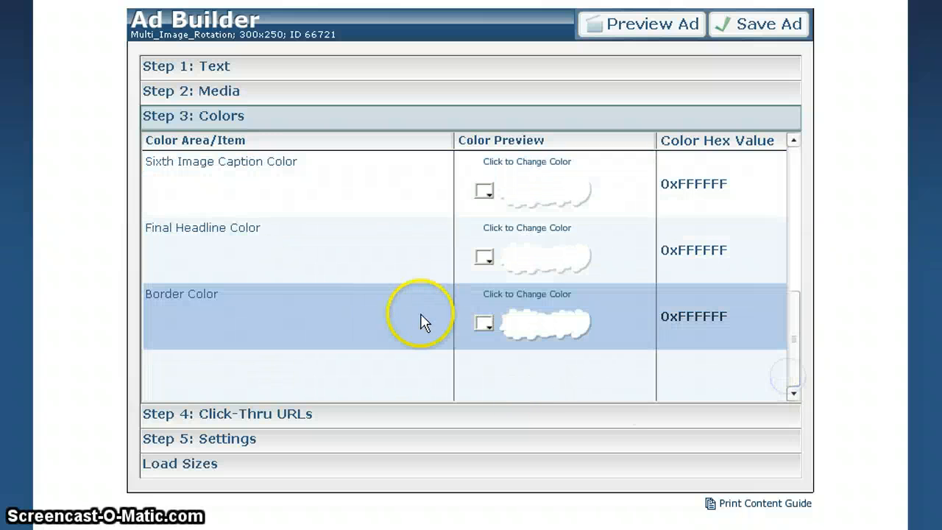
pyautogui.click(427, 415)
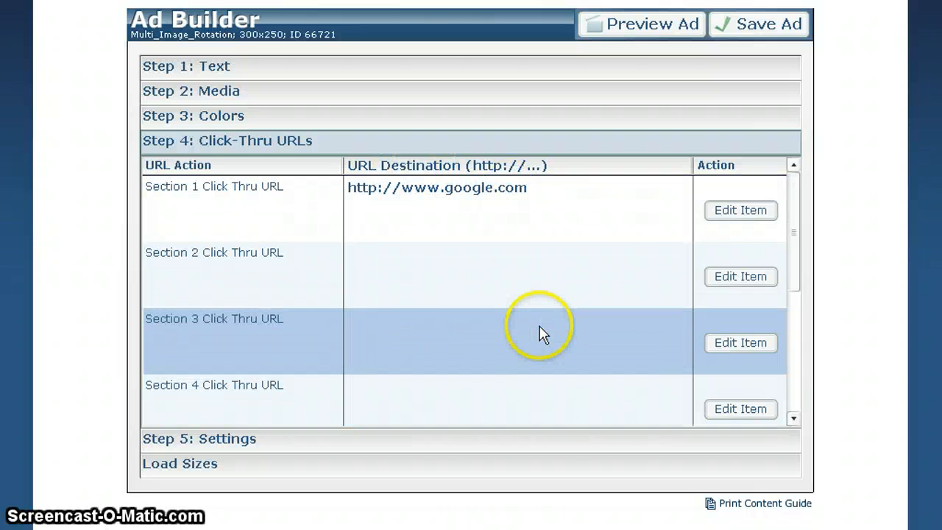
pyautogui.scroll(2, 471, 265)
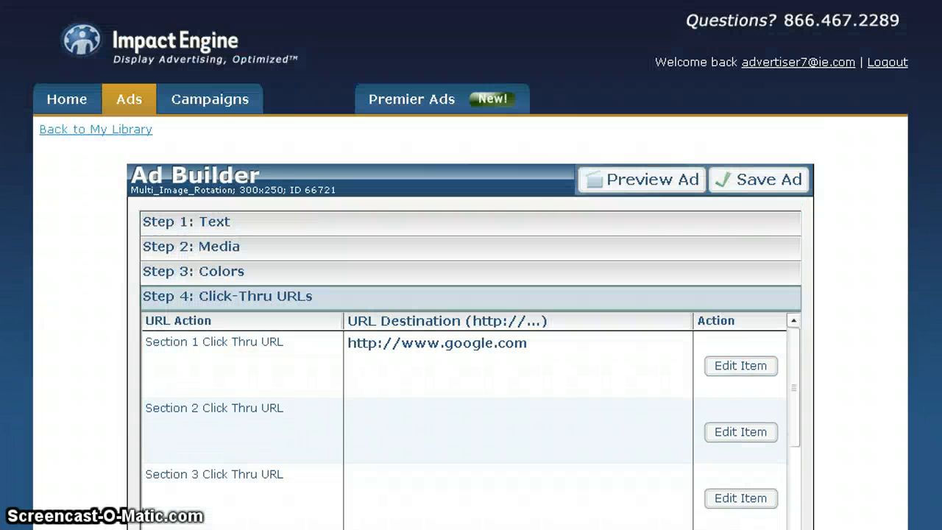